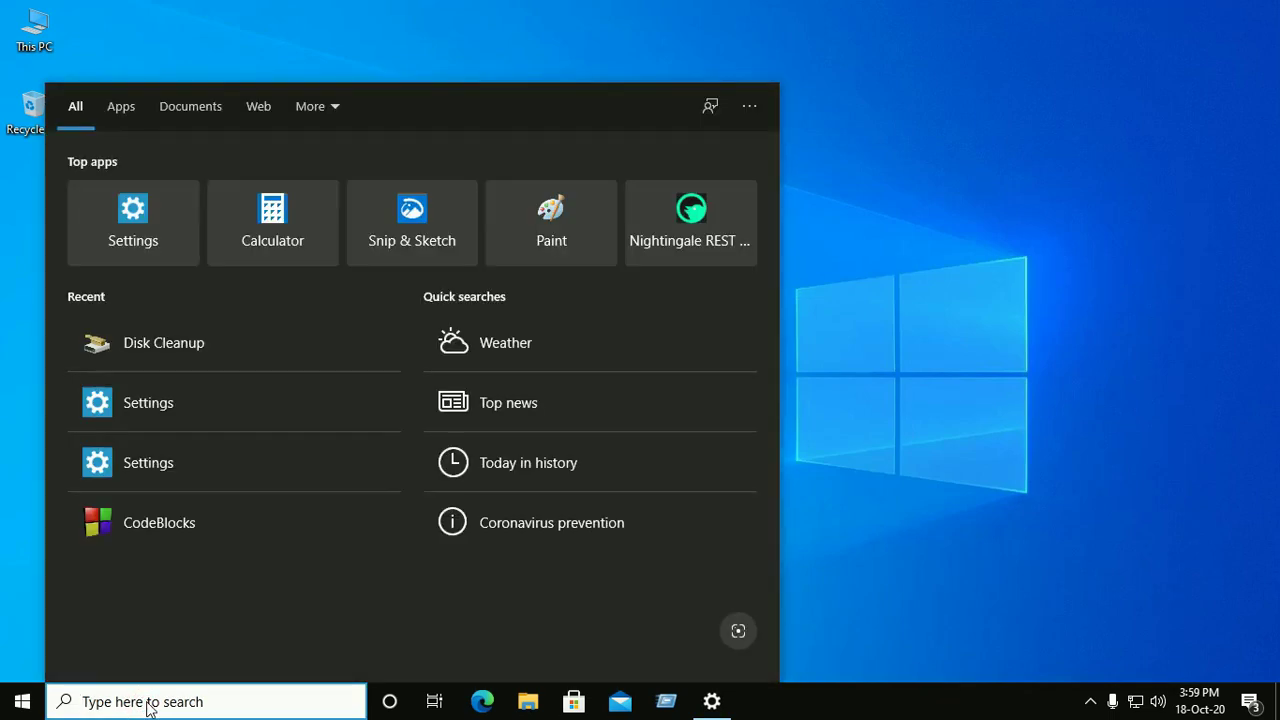
Step: Launch Disk Cleanup from a search for 'disk' and scan drive C:
{"action": "type", "text": "disk"}
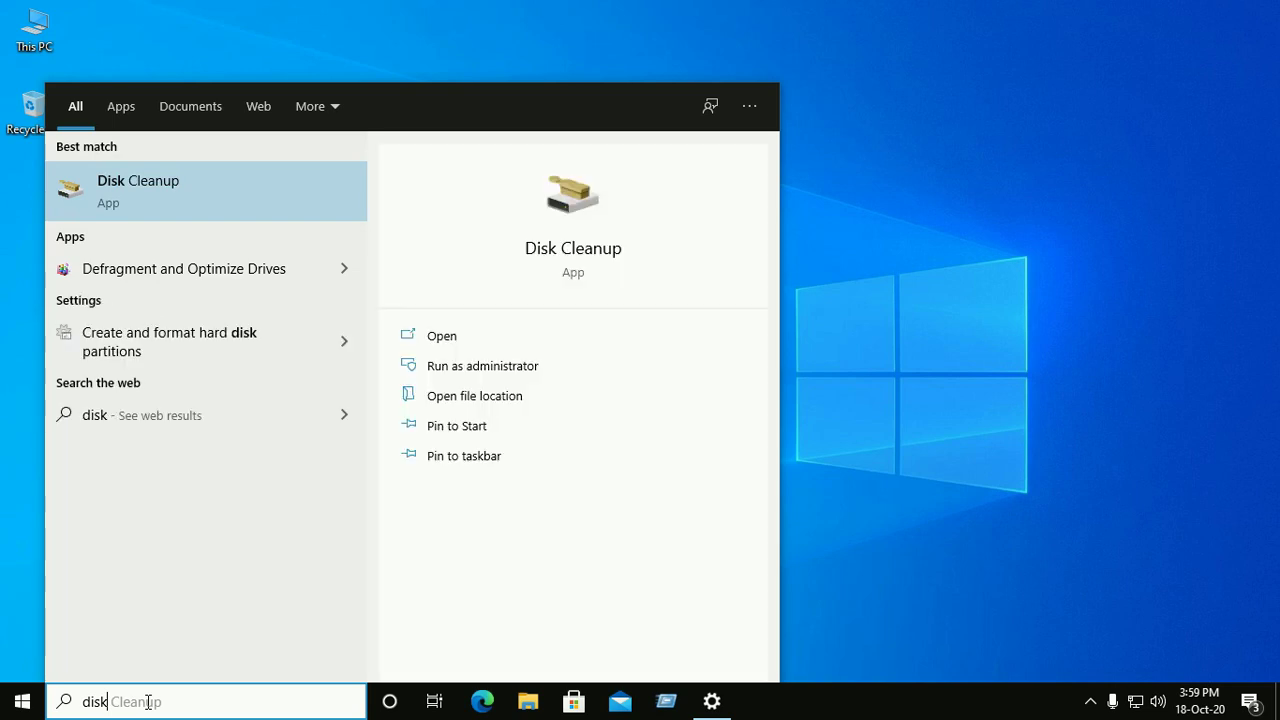
{"action": "left_click", "coordinate": [181, 182]}
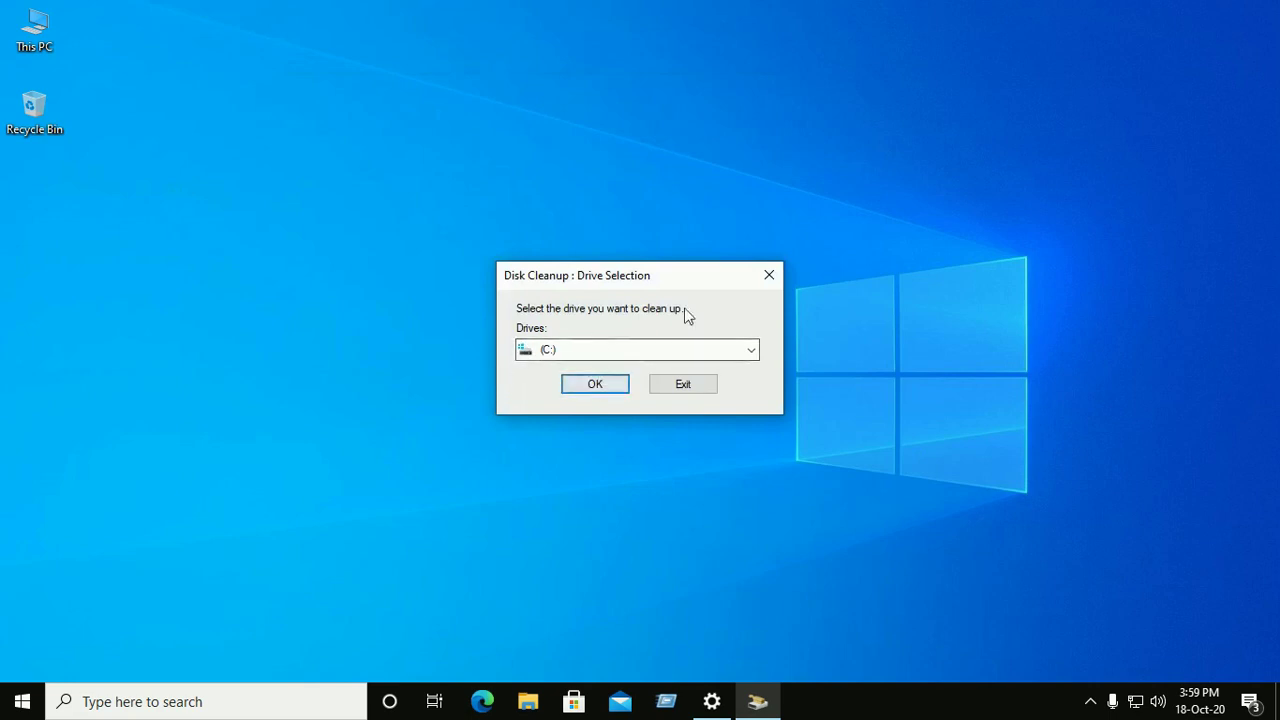
{"action": "left_click", "coordinate": [591, 389]}
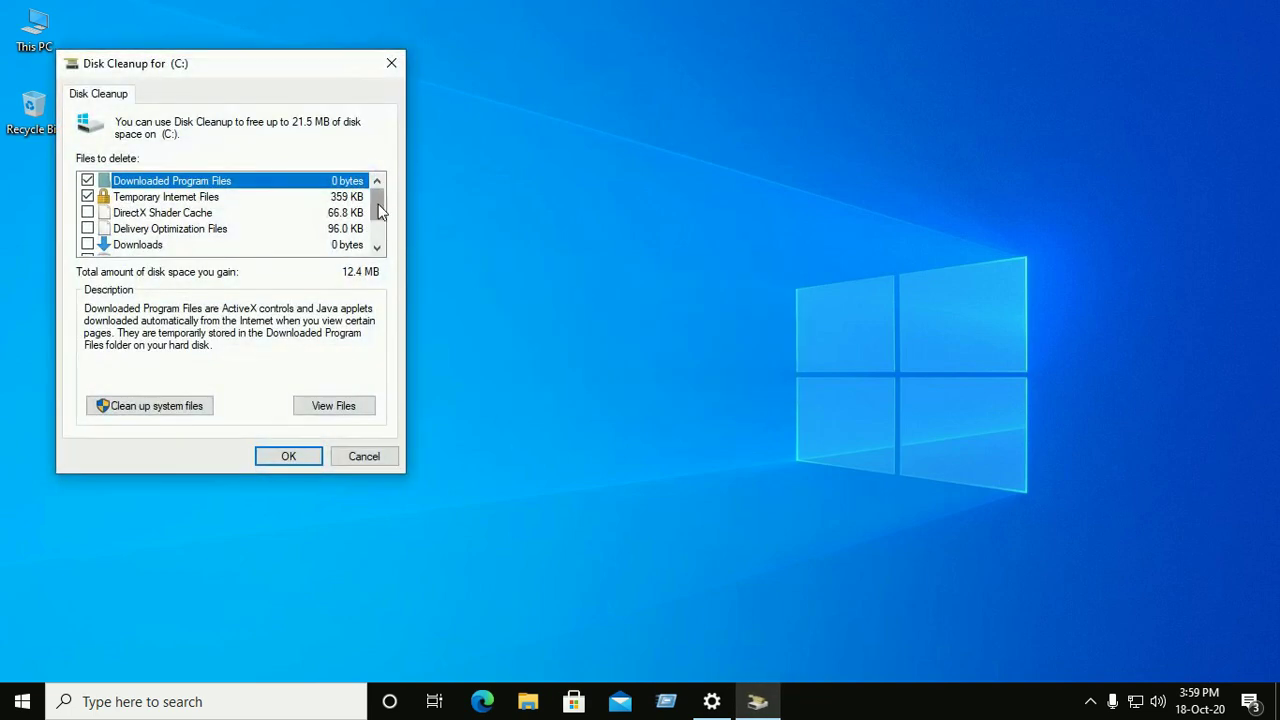
Step: Move the Disk Cleanup dialog, offering up to 21.5 MB, to the screen centre
{"action": "left_click_drag", "start_coordinate": [267, 68], "coordinate": [620, 107]}
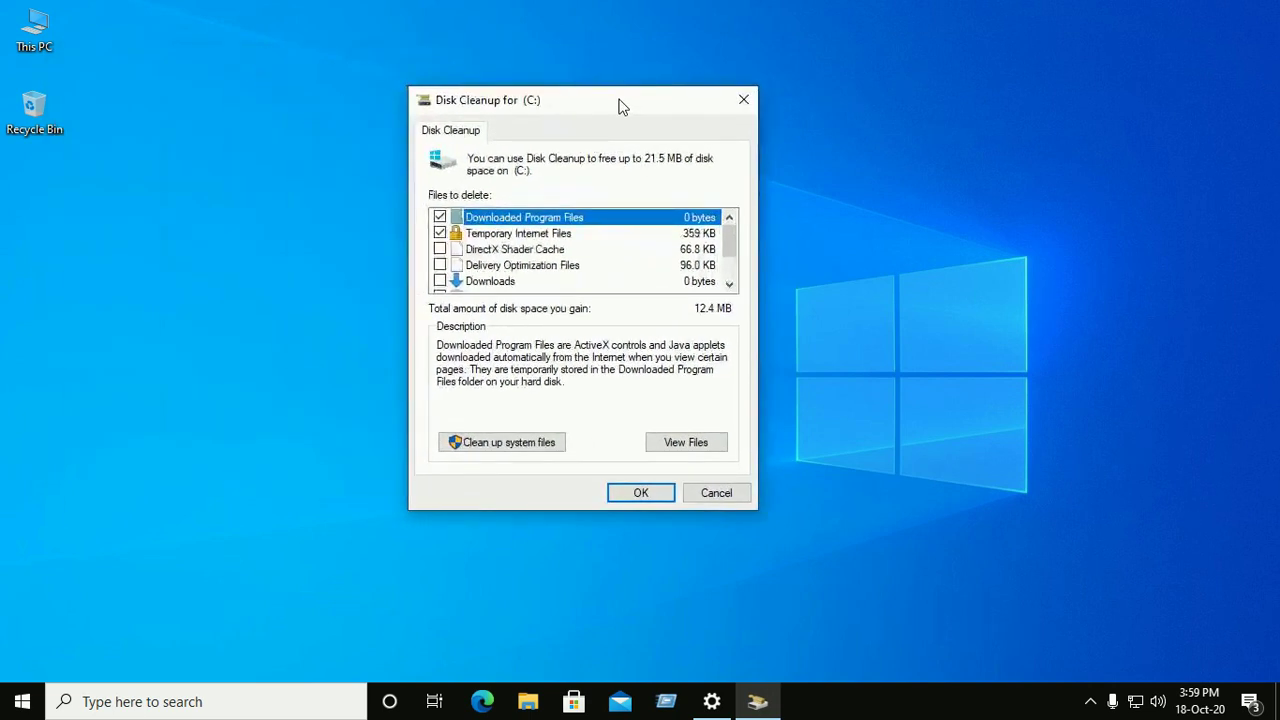
{"action": "left_click", "coordinate": [566, 35]}
{"action": "left_click", "coordinate": [583, 95]}
{"action": "left_click", "coordinate": [245, 186]}
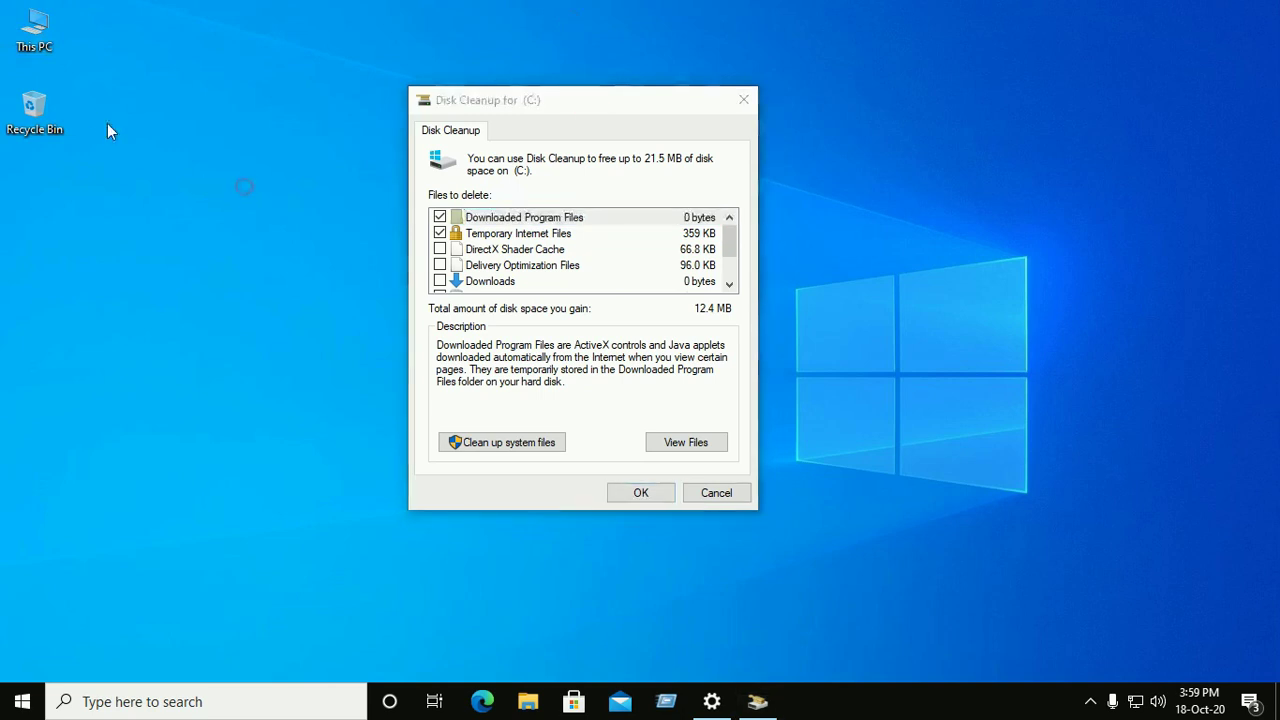
{"action": "double_click", "coordinate": [40, 25]}
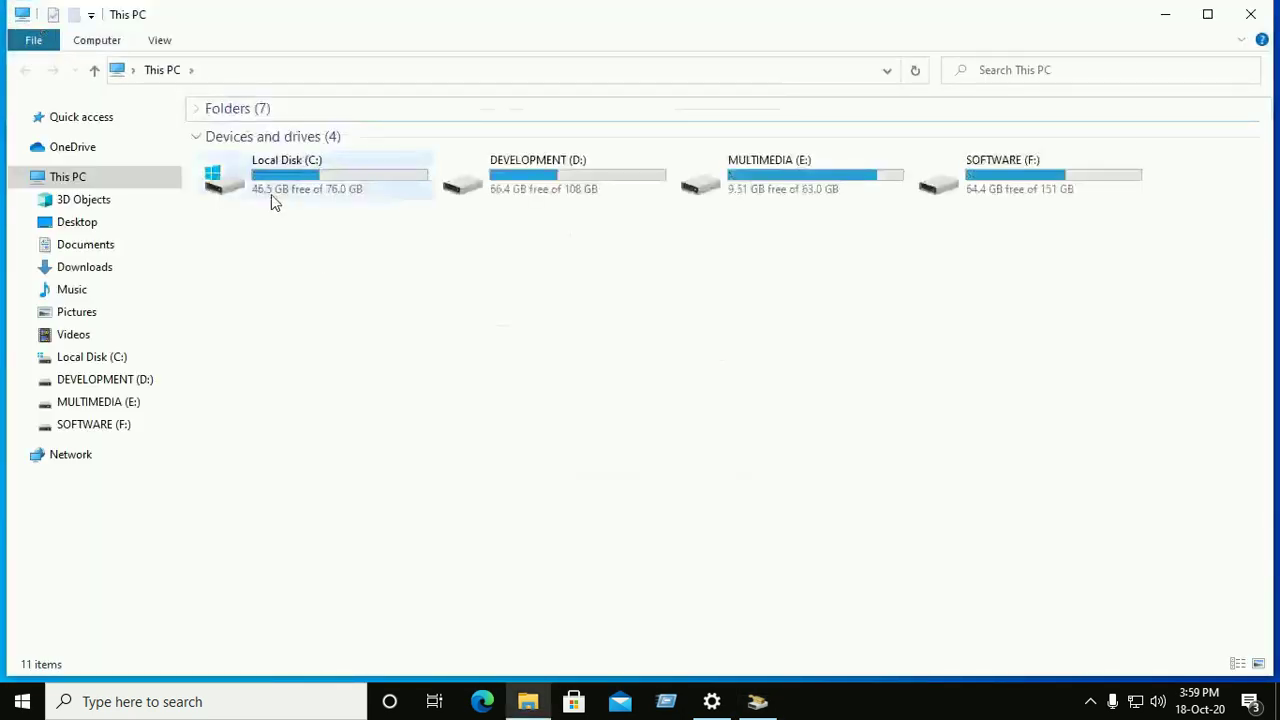
{"action": "left_click", "coordinate": [271, 194]}
{"action": "left_click", "coordinate": [291, 214]}
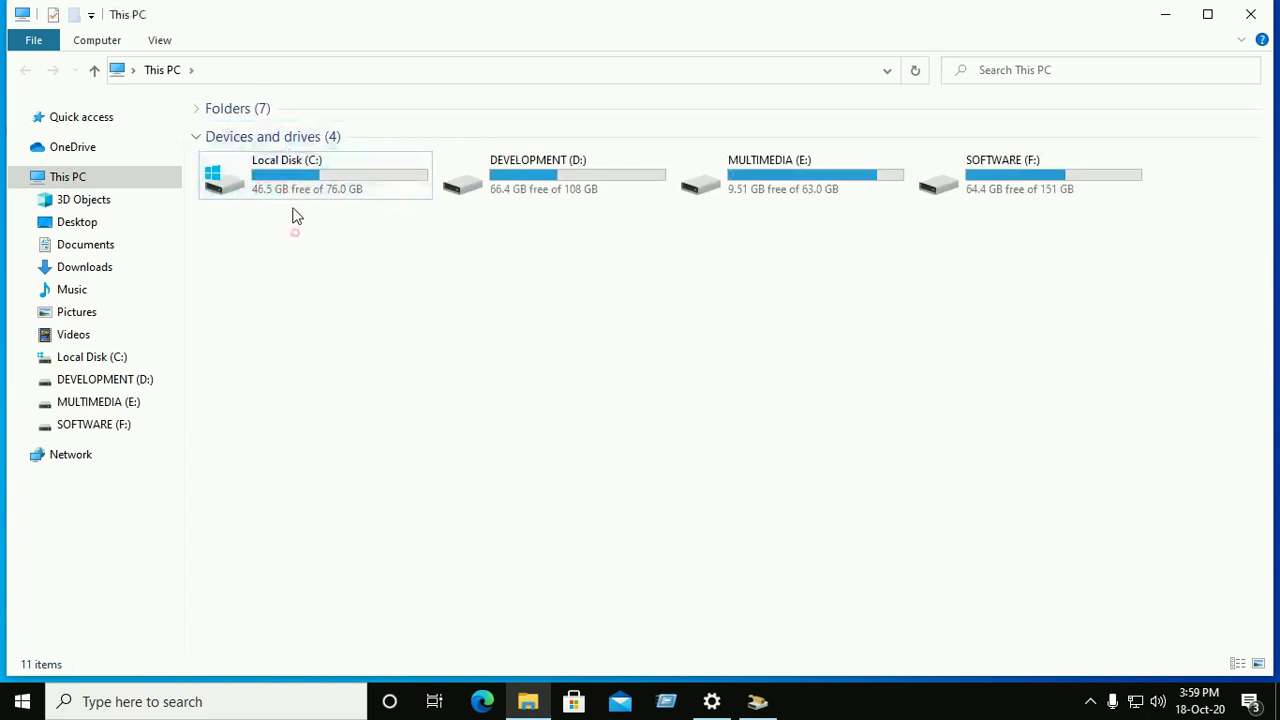
{"action": "left_click", "coordinate": [290, 188]}
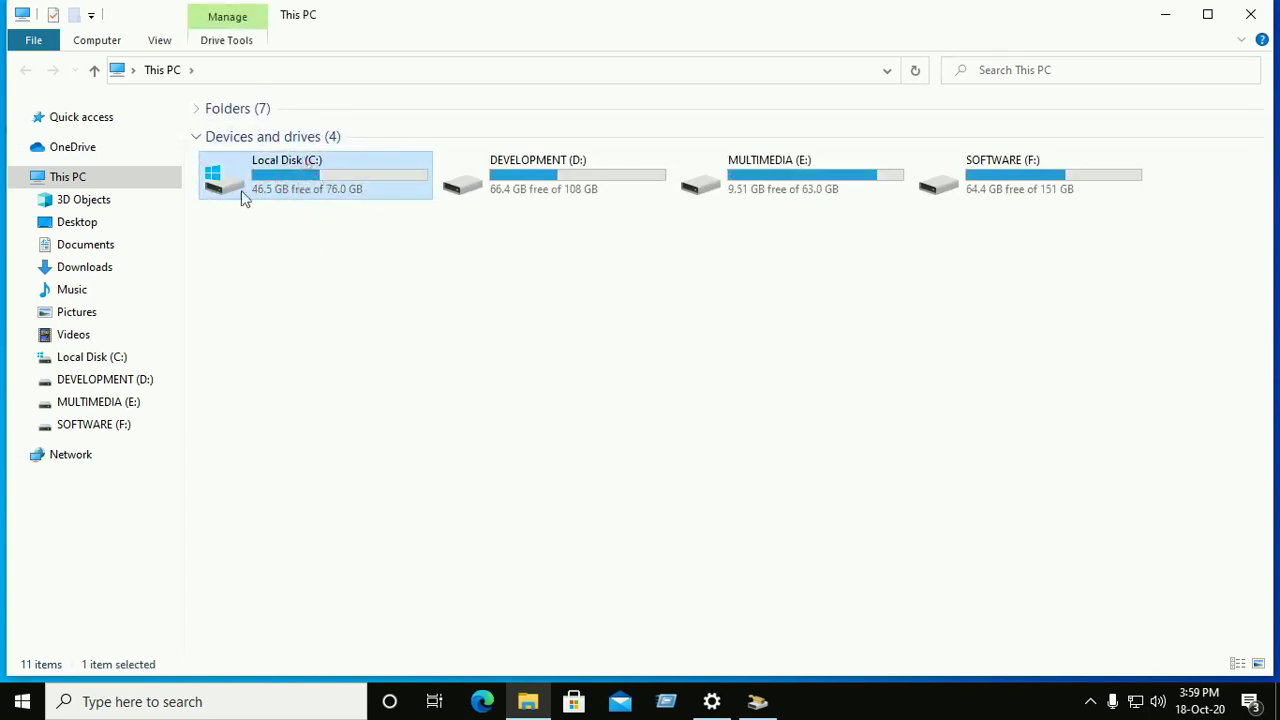
{"action": "left_click", "coordinate": [361, 248]}
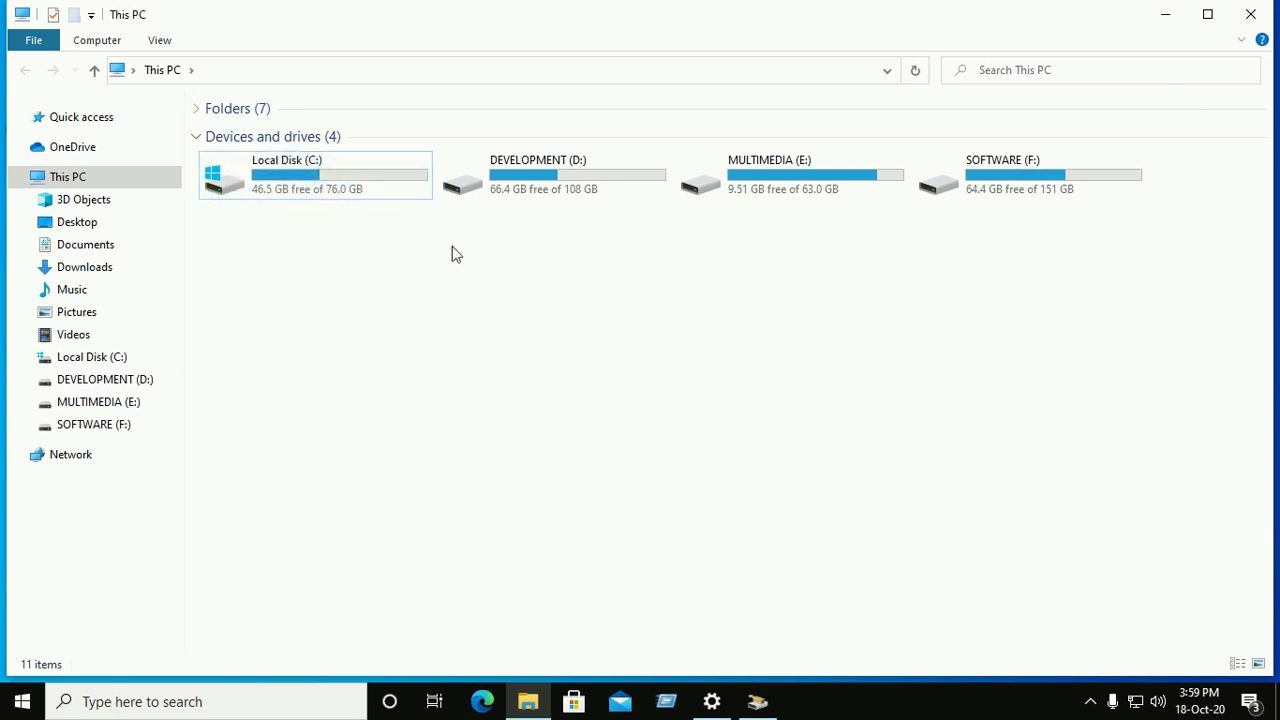
{"action": "left_click", "coordinate": [298, 186]}
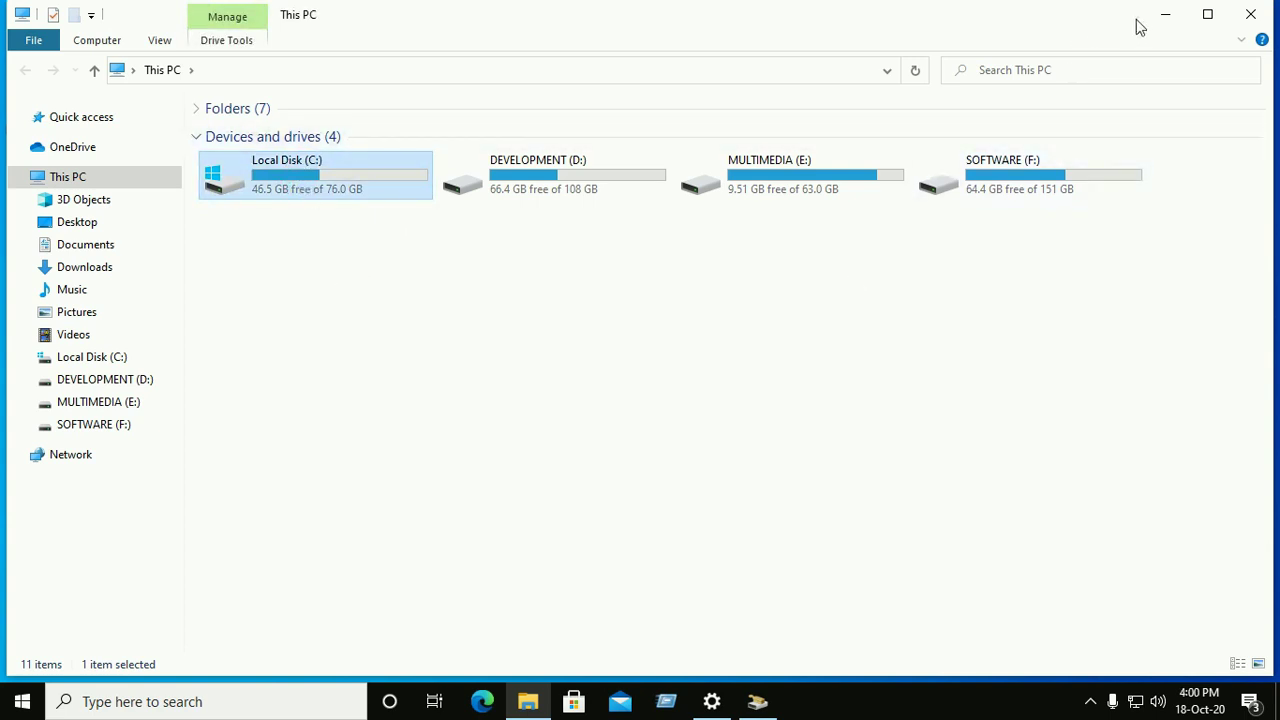
{"action": "left_click", "coordinate": [1166, 16]}
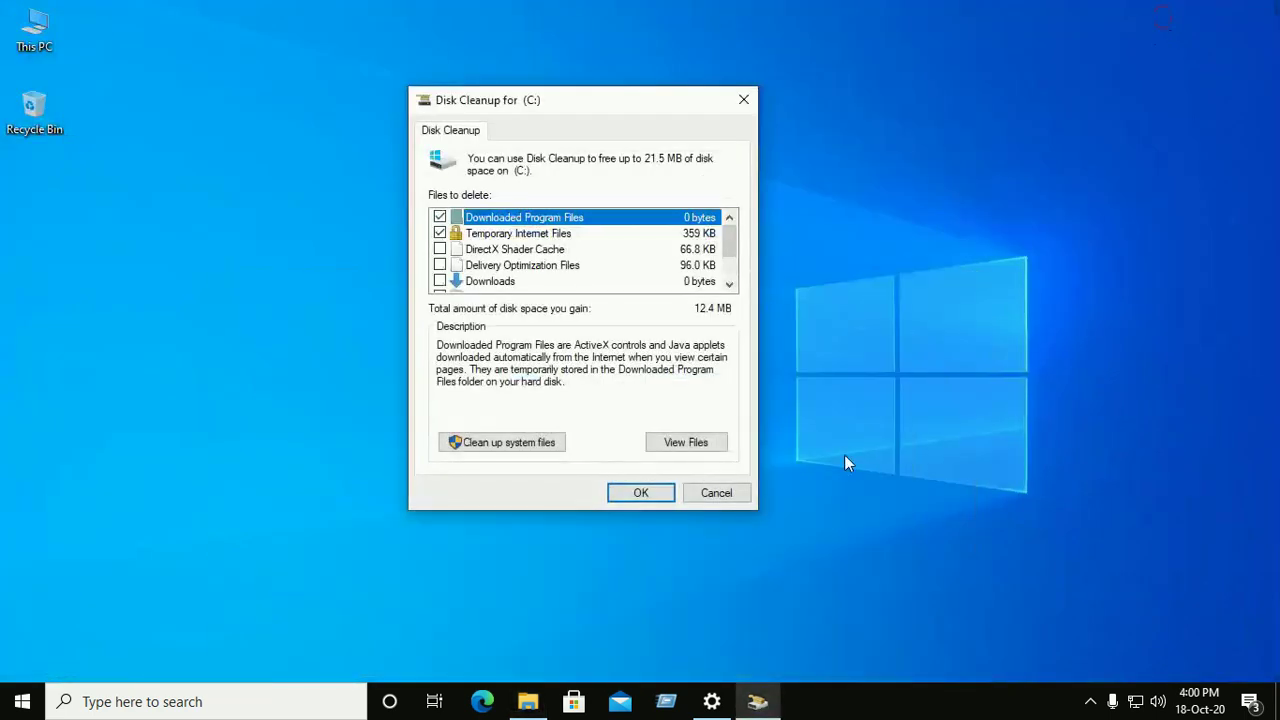
Step: Rescan drive C: with system files included, revealing Windows Update Cleanup and 2.69 GB
{"action": "left_click", "coordinate": [515, 446]}
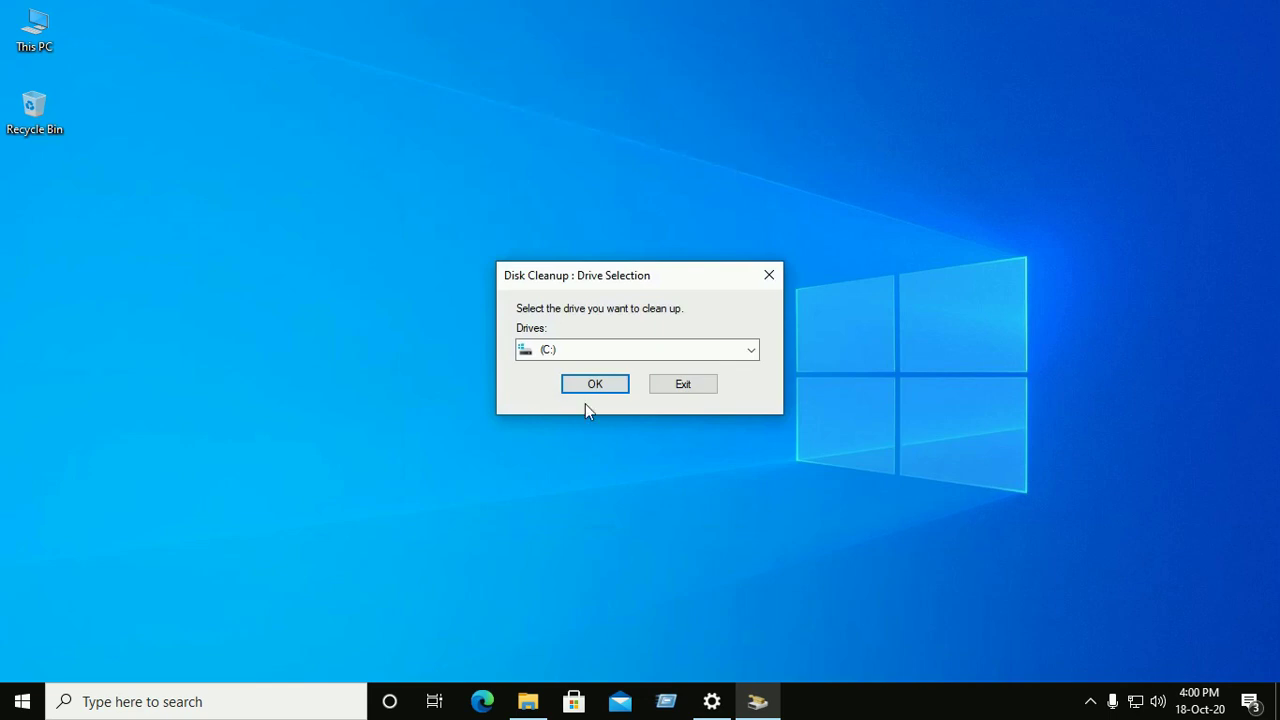
{"action": "left_click", "coordinate": [594, 385]}
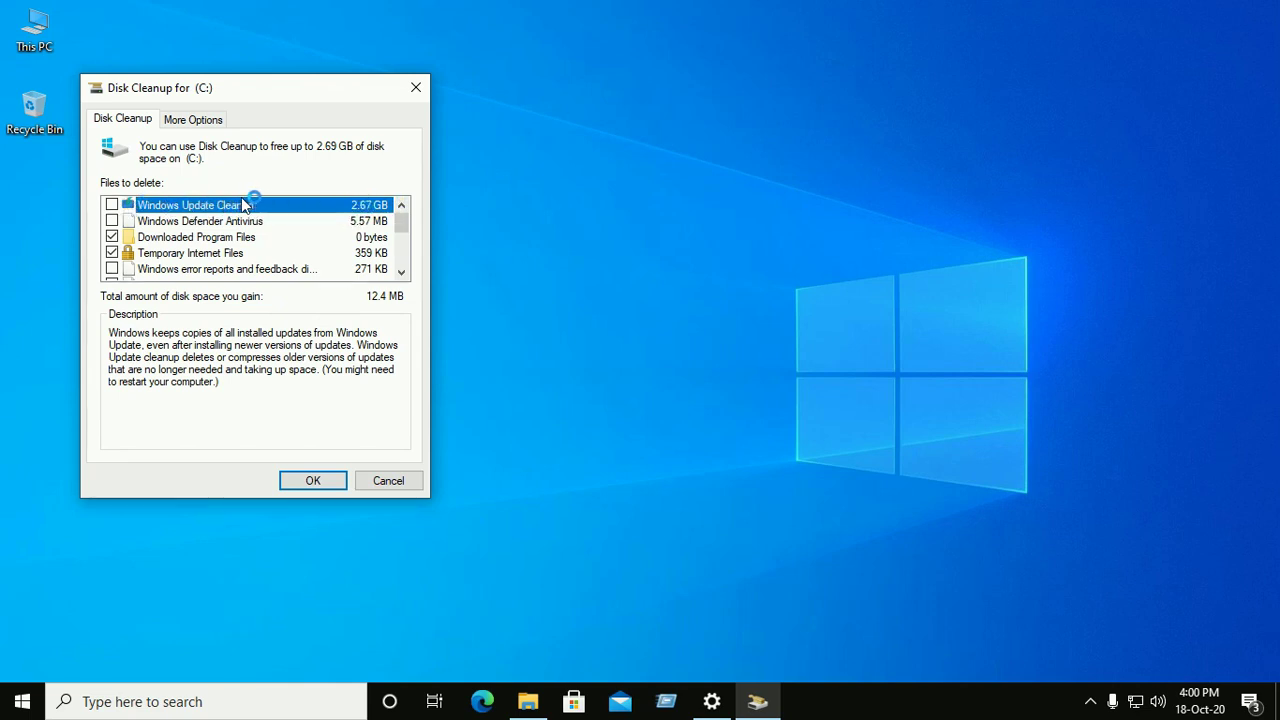
Step: Check Windows Update Cleanup and DirectX Shader Cache for 2.69 GB total, then confirm with OK
{"action": "left_click", "coordinate": [112, 205]}
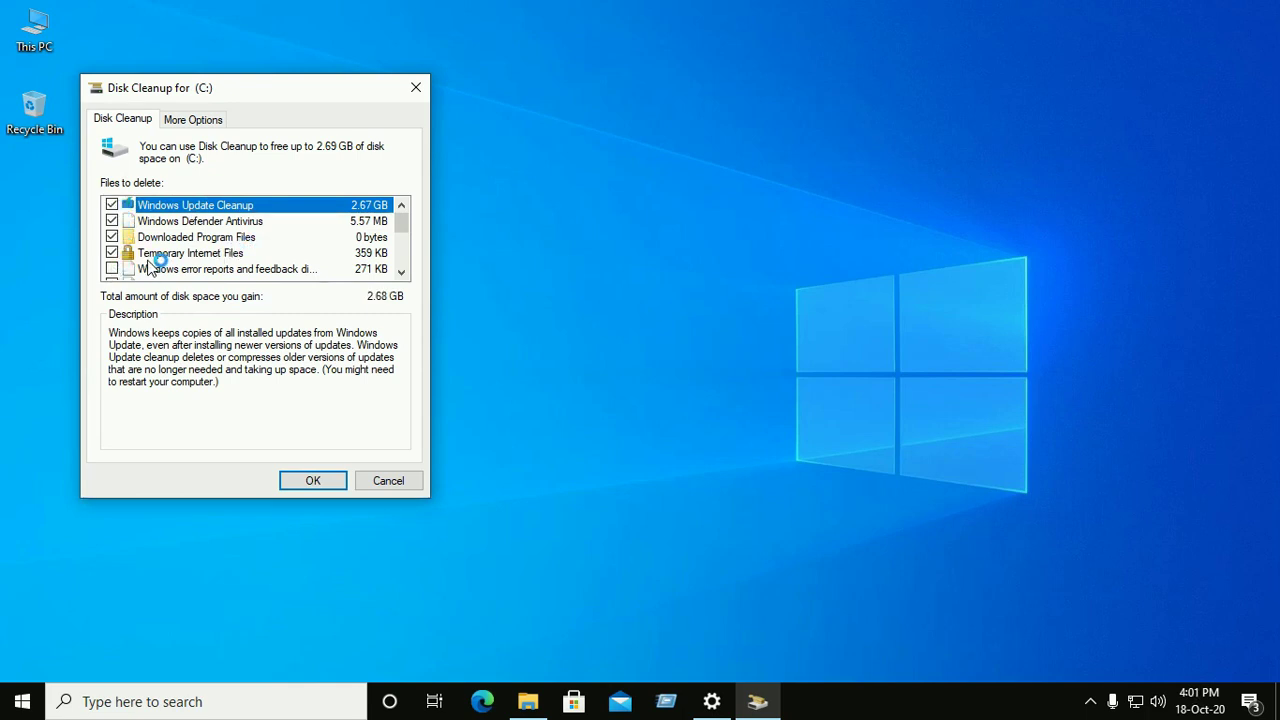
{"action": "scroll", "coordinate": [113, 268], "scroll_direction": "down", "scroll_amount": 2}
{"action": "scroll", "coordinate": [118, 250], "scroll_direction": "down", "scroll_amount": 1}
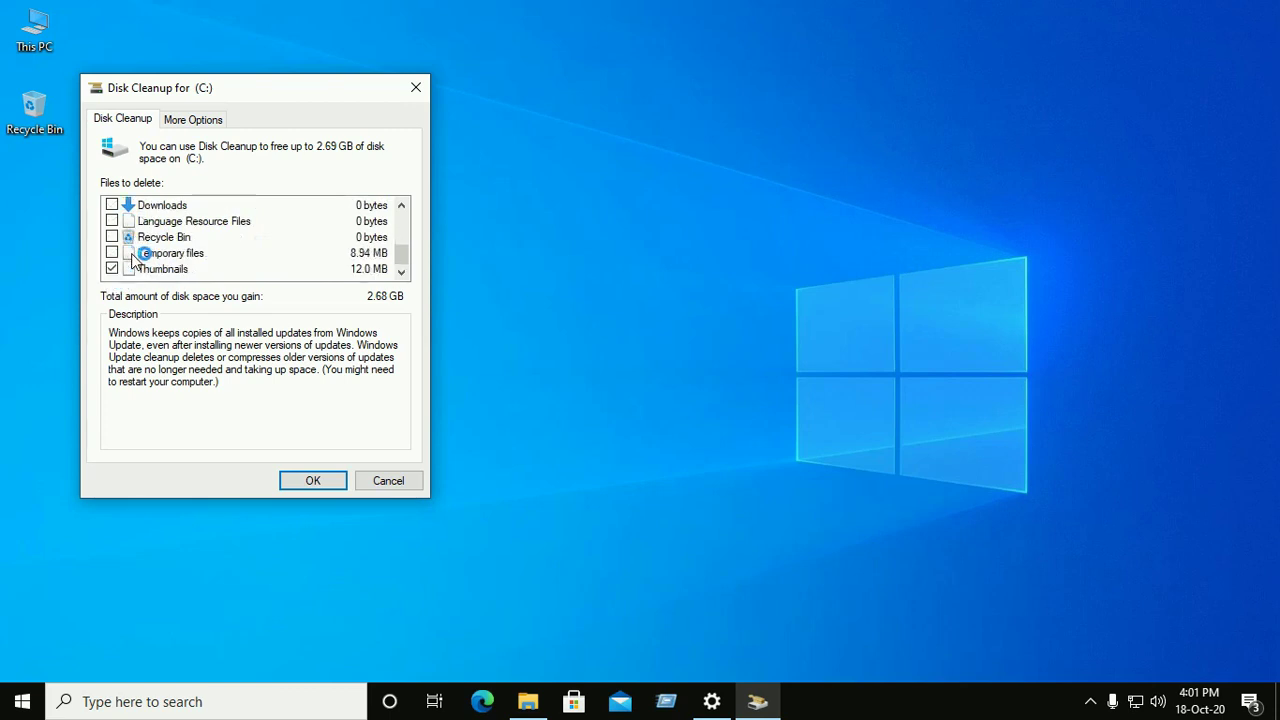
{"action": "scroll", "coordinate": [119, 218], "scroll_direction": "up", "scroll_amount": 1}
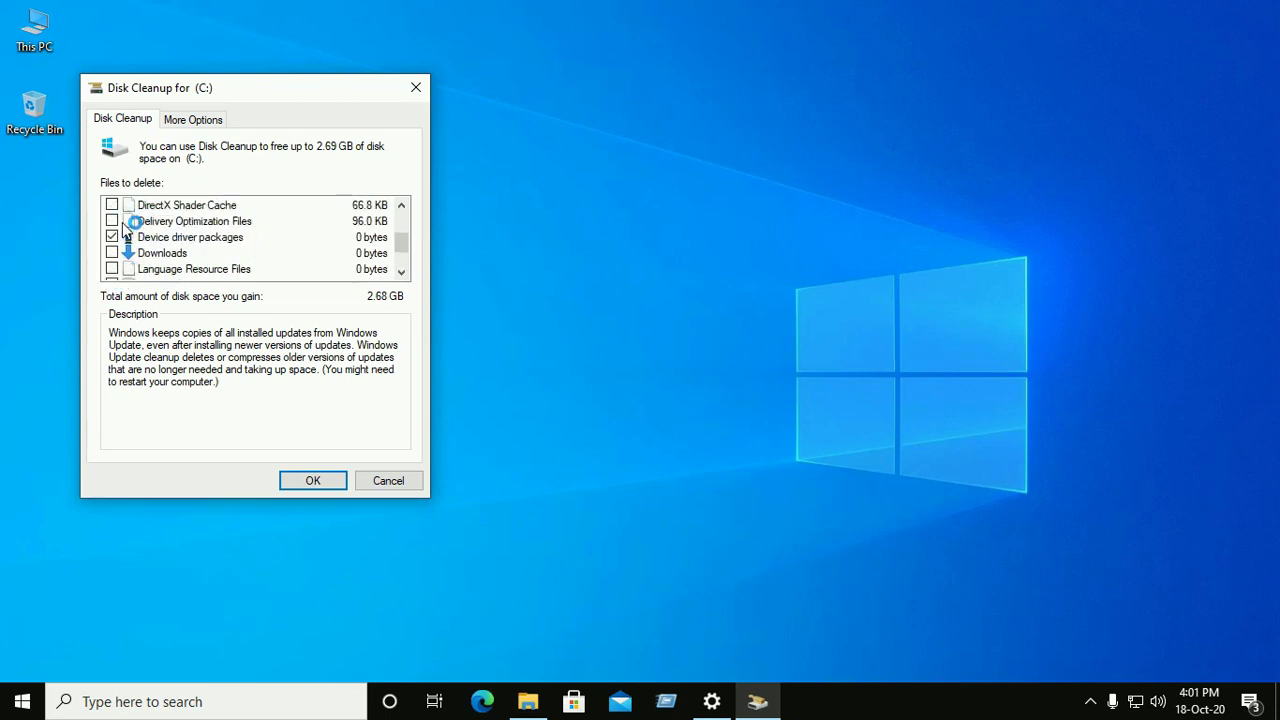
{"action": "left_click", "coordinate": [113, 205]}
{"action": "scroll", "coordinate": [114, 222], "scroll_direction": "up", "scroll_amount": 1}
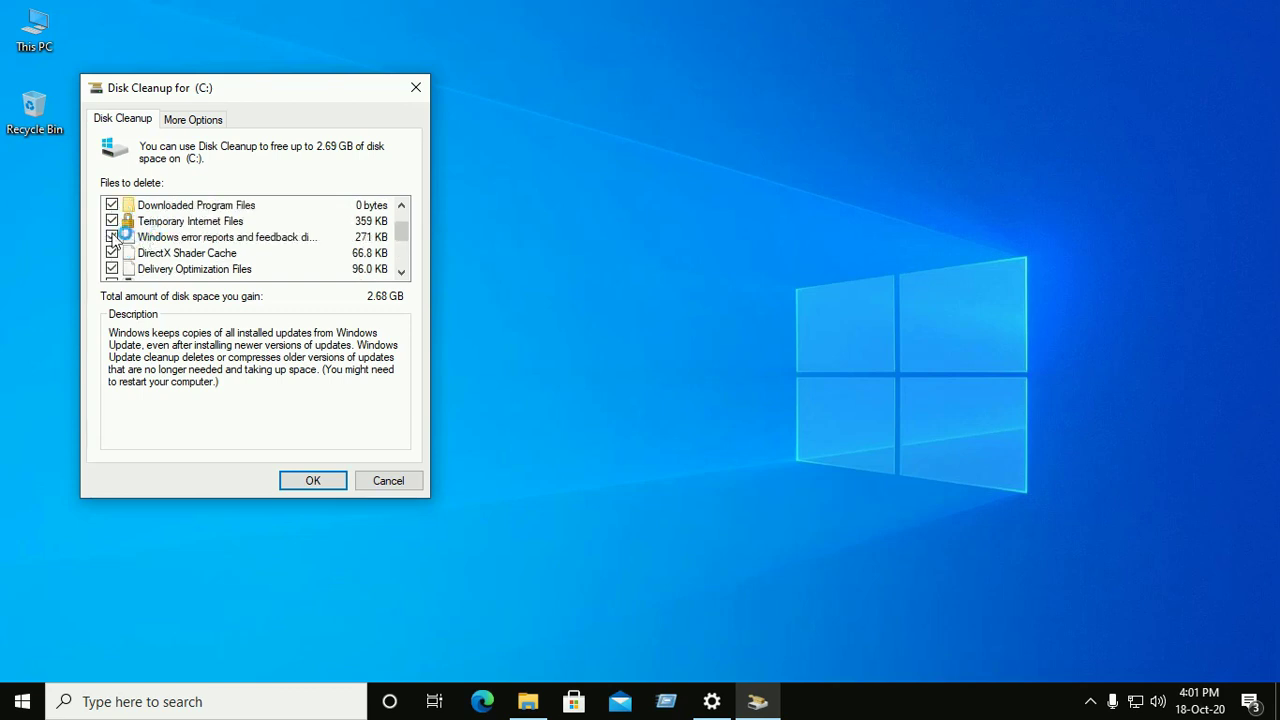
{"action": "scroll", "coordinate": [113, 238], "scroll_direction": "down", "scroll_amount": 2}
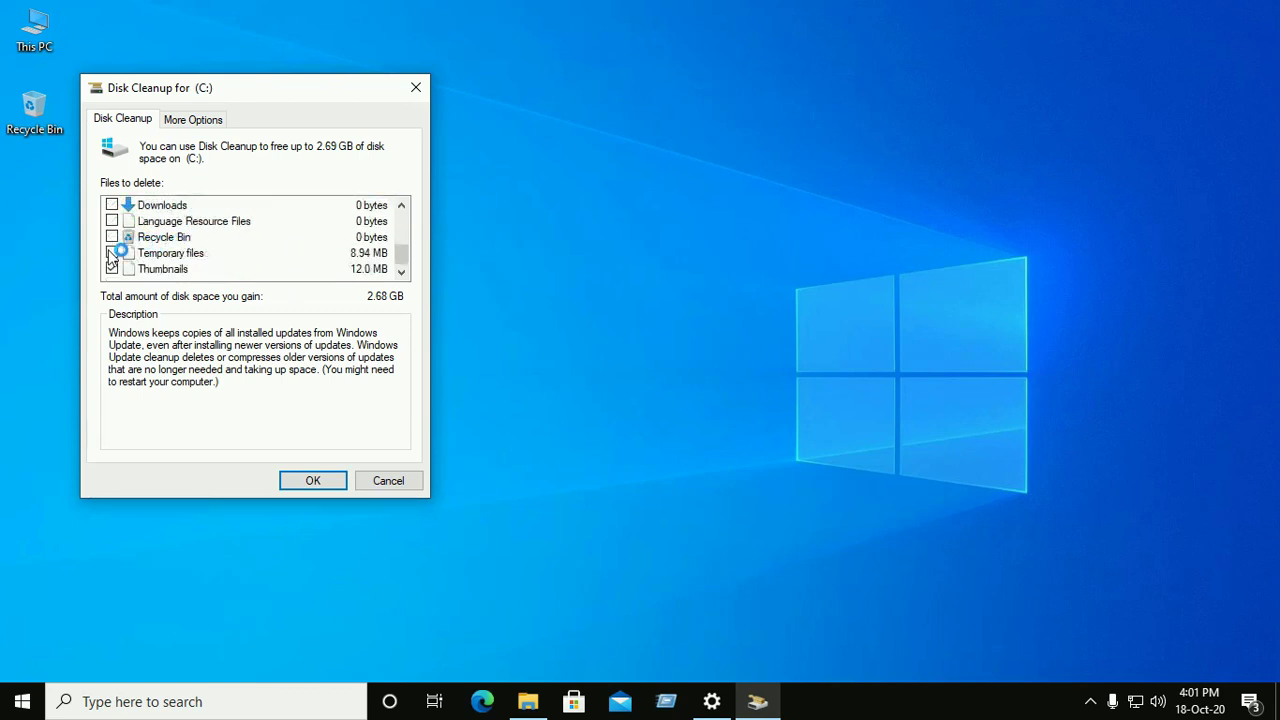
{"action": "scroll", "coordinate": [113, 240], "scroll_direction": "up", "scroll_amount": 1}
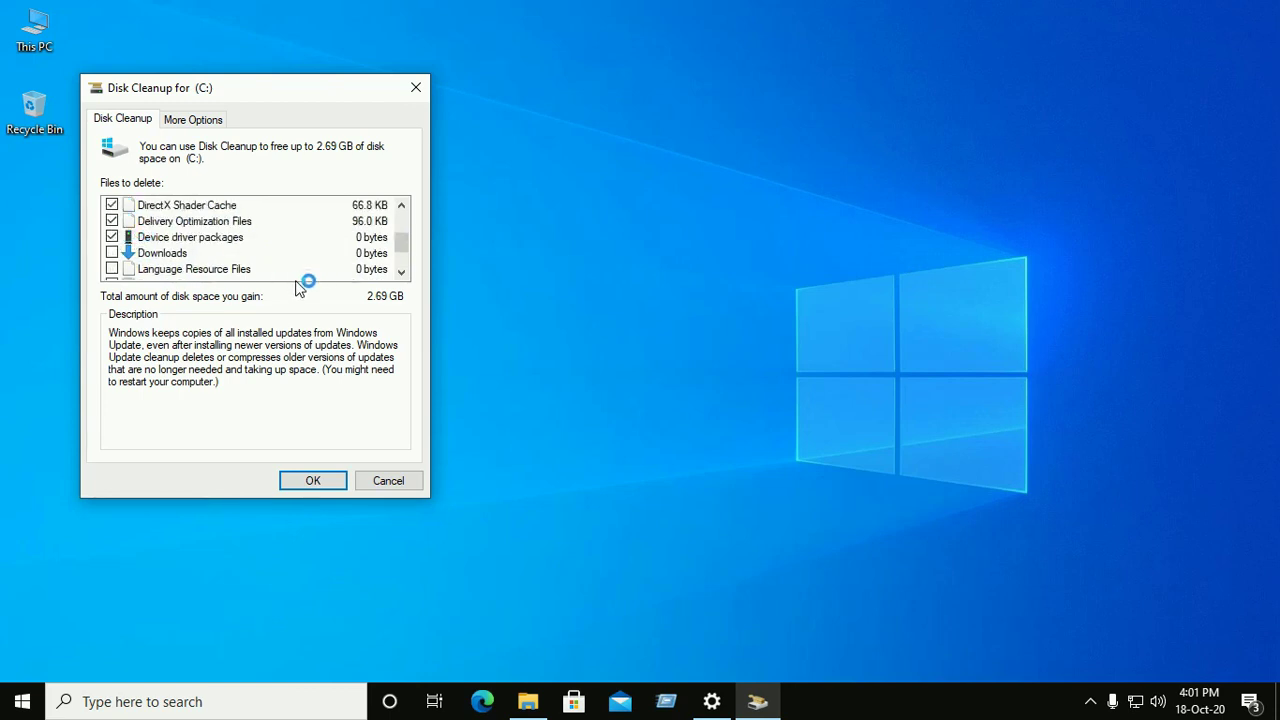
{"action": "left_click", "coordinate": [309, 481]}
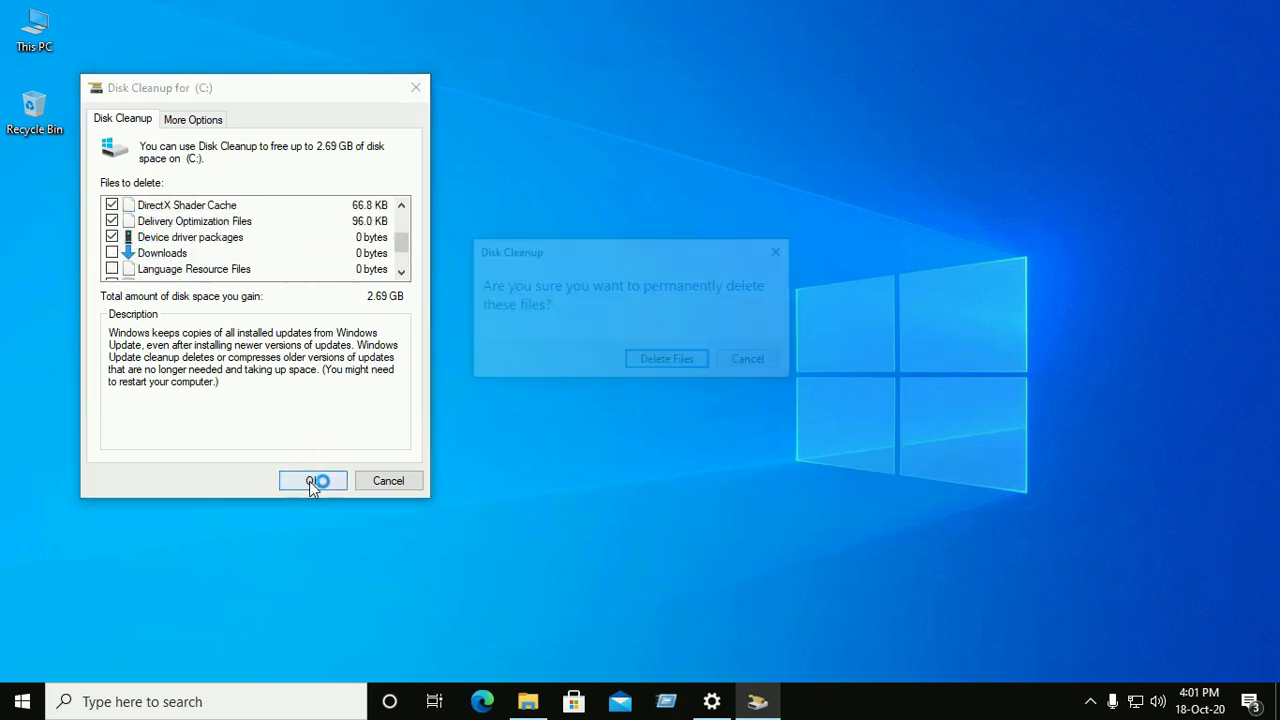
Step: Confirm Delete Files and let the cleanup of drive C: run to completion
{"action": "left_click", "coordinate": [670, 361]}
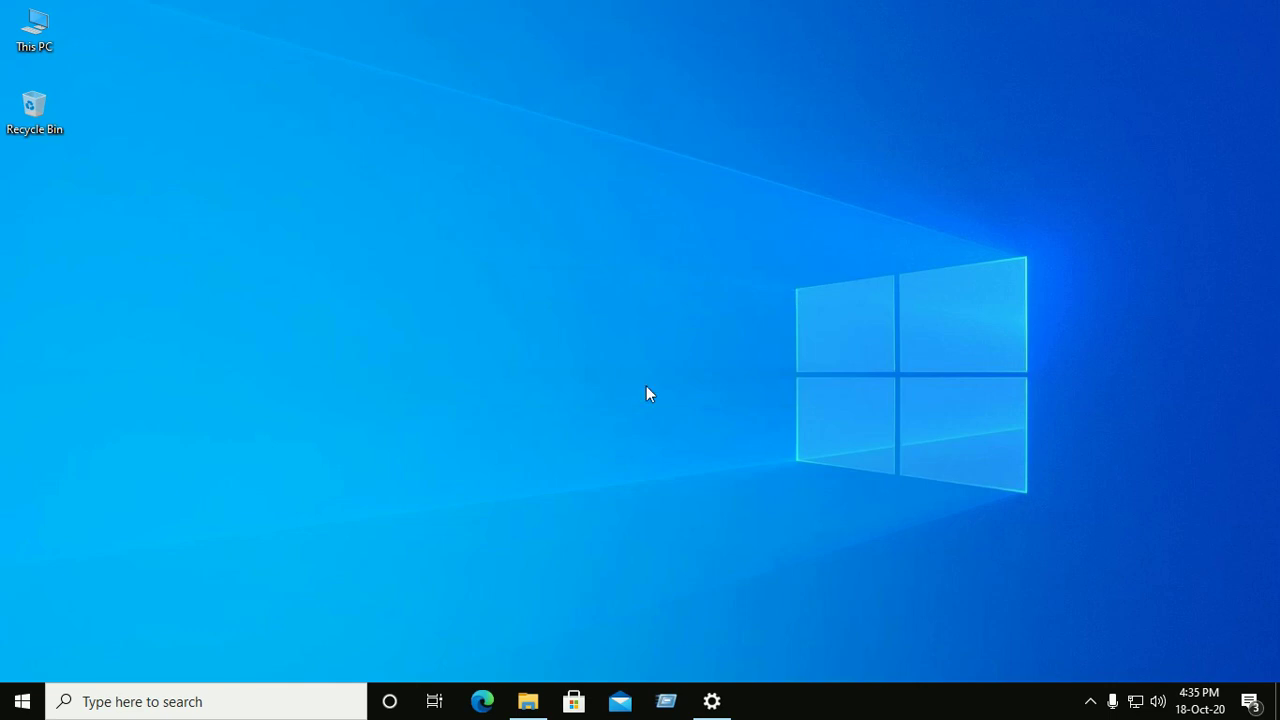
Step: Open This PC in File Explorer and refresh it so Local Disk (C:) shows 48.0 GB free of 76.0 GB
{"action": "left_click", "coordinate": [528, 701]}
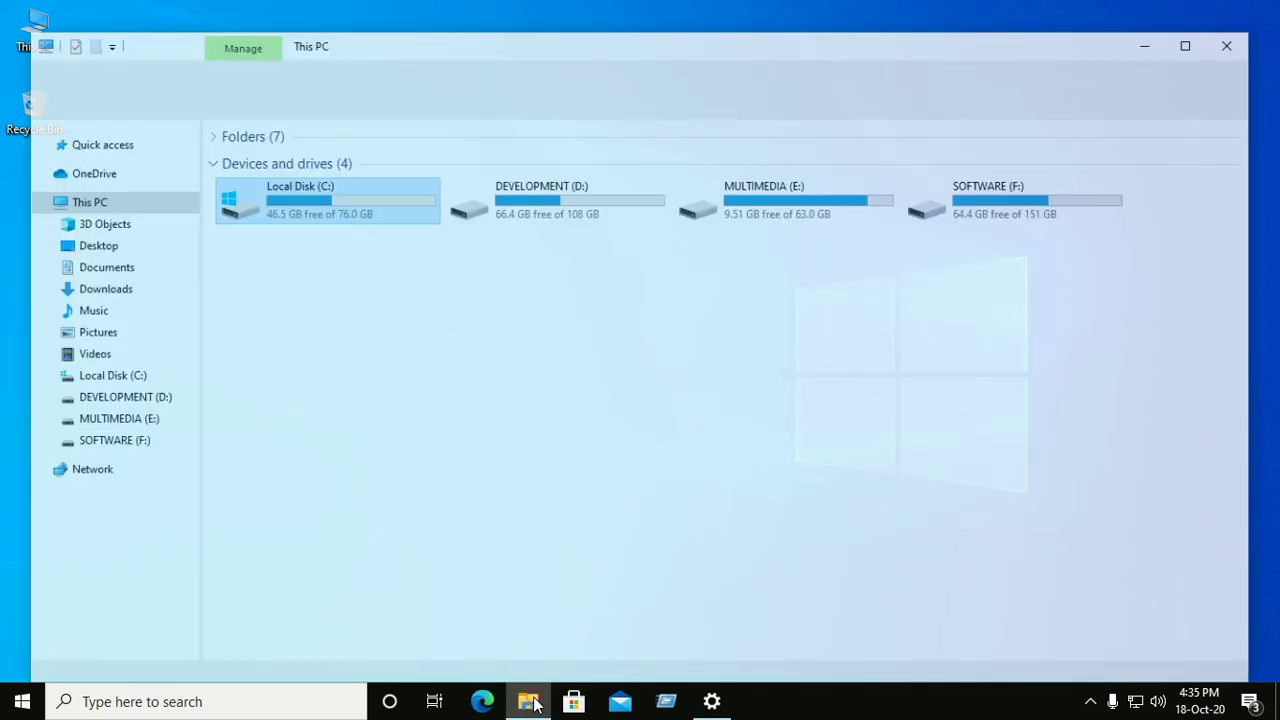
{"action": "left_click", "coordinate": [327, 271]}
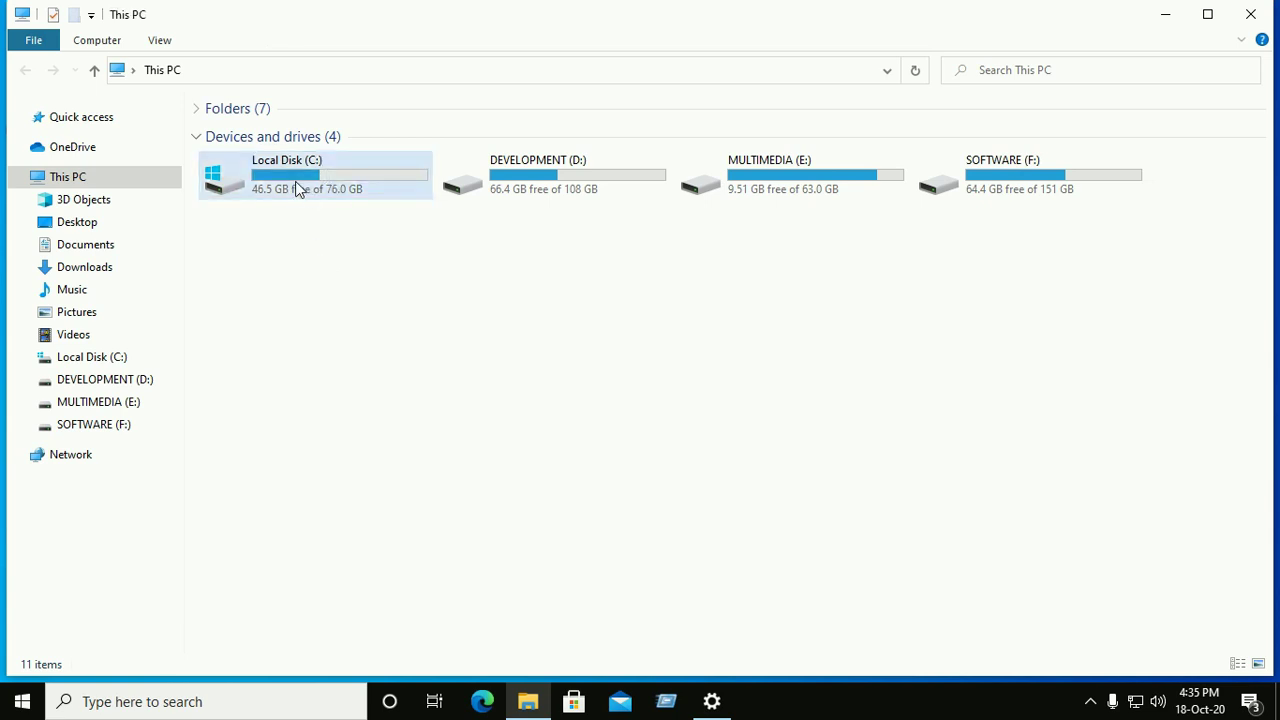
{"action": "right_click", "coordinate": [344, 275]}
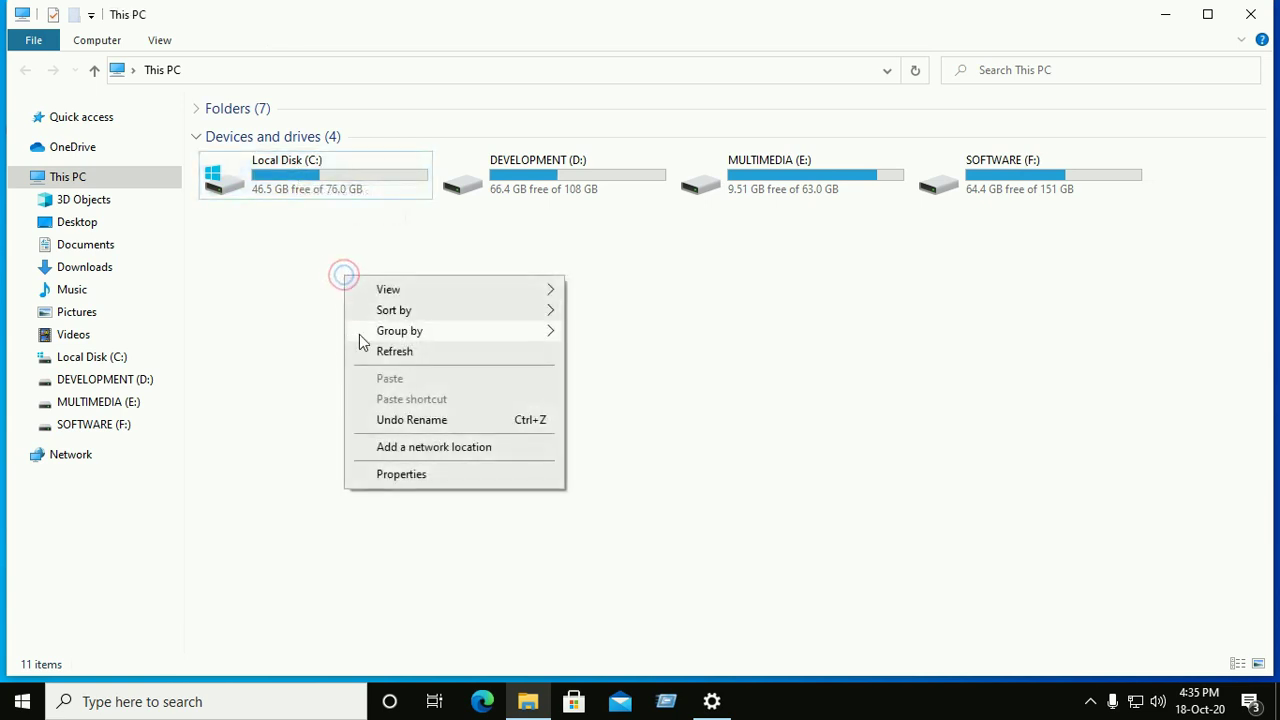
{"action": "left_click", "coordinate": [395, 352]}
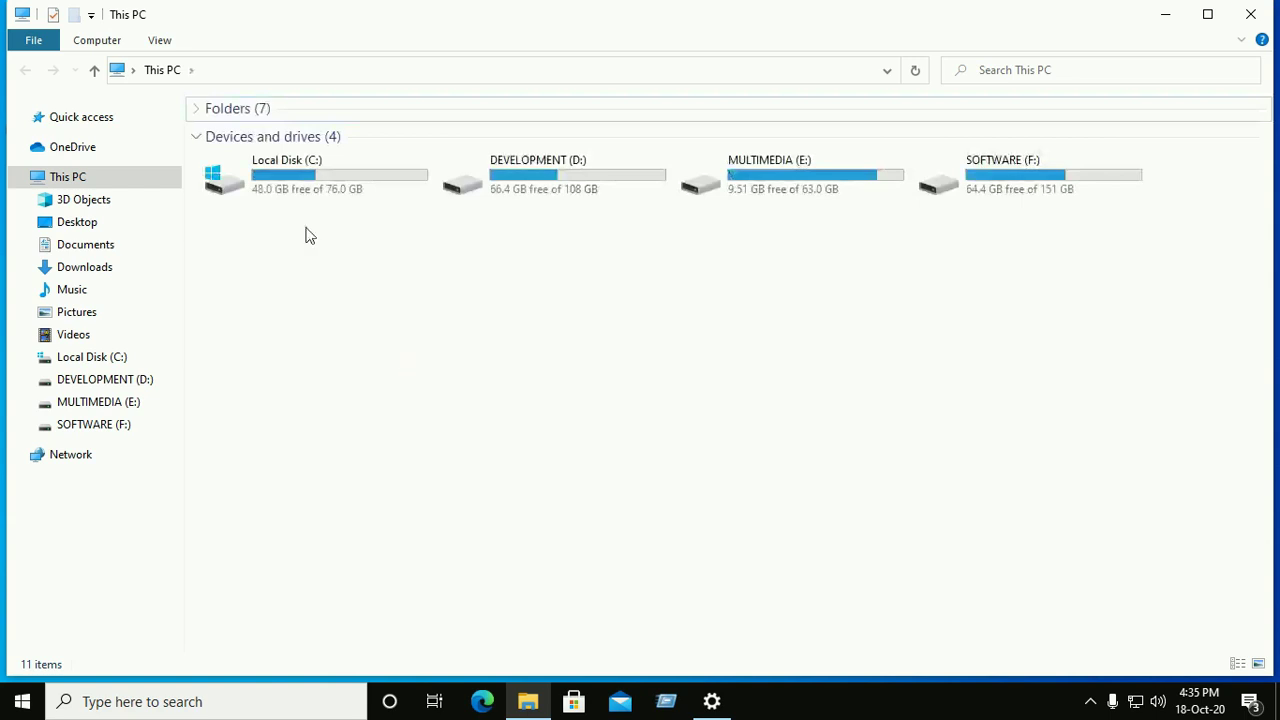
{"action": "left_click", "coordinate": [272, 186]}
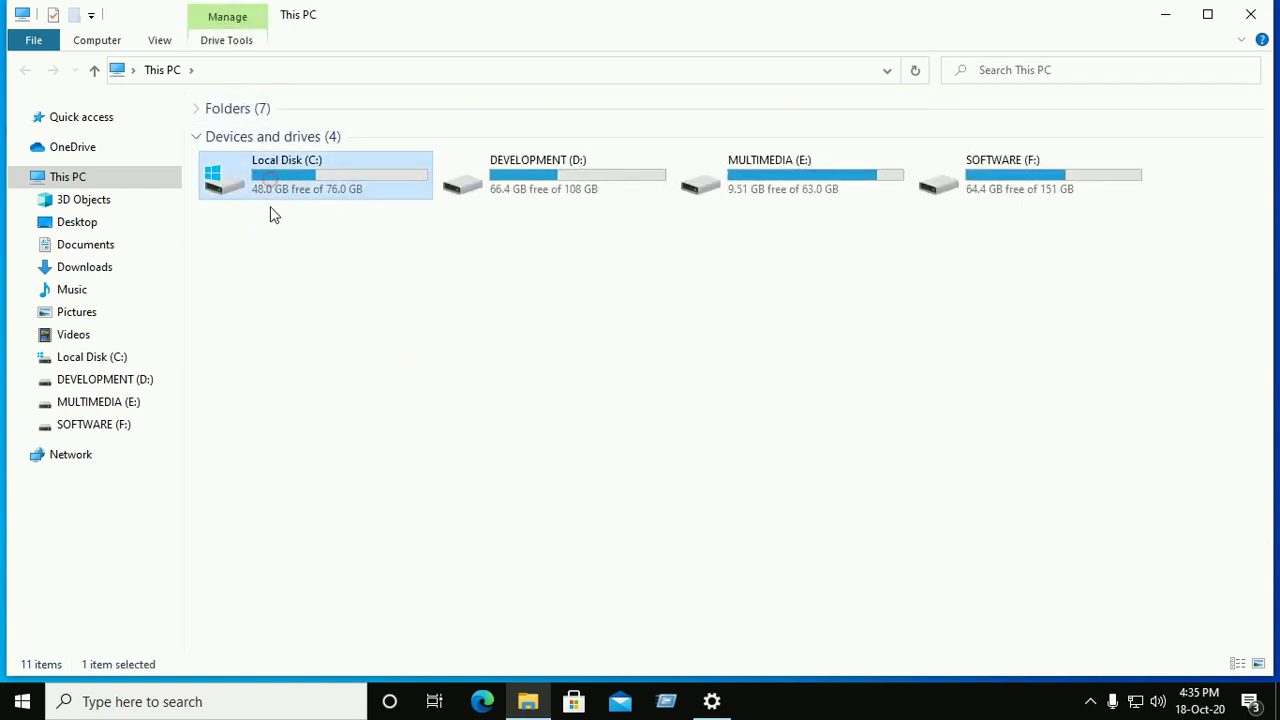
{"action": "left_click", "coordinate": [317, 247]}
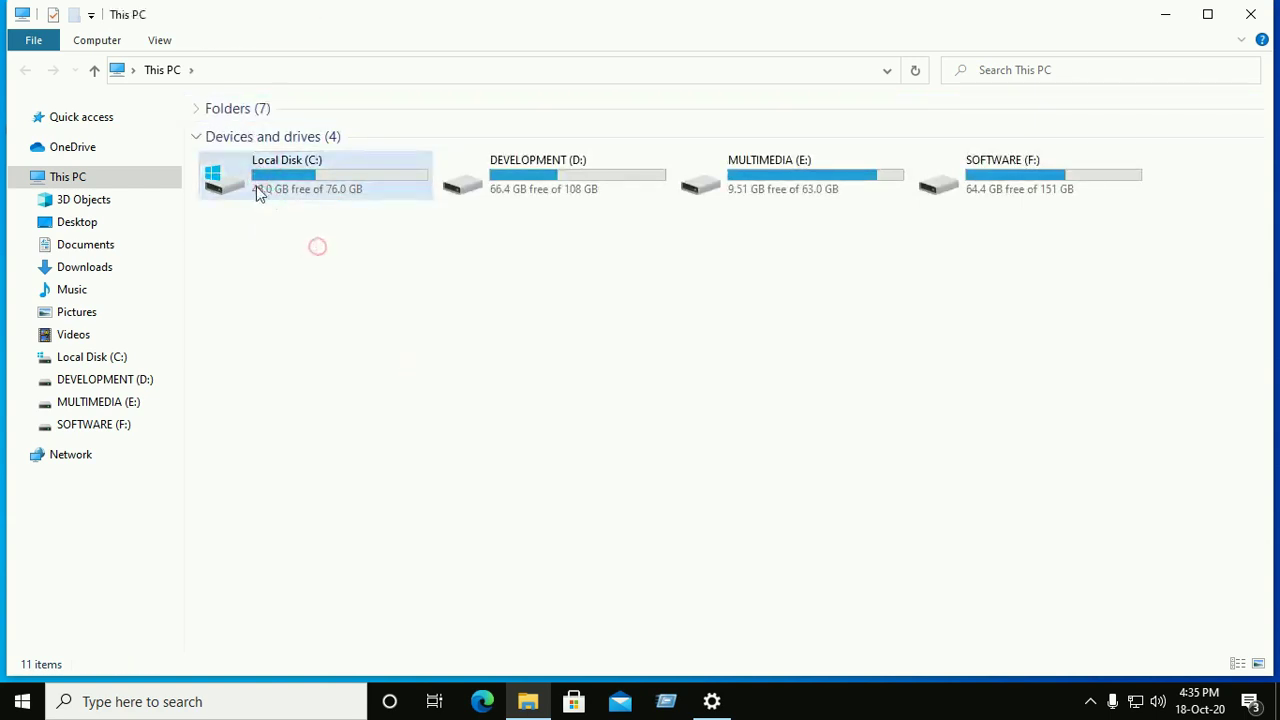
{"action": "left_click", "coordinate": [560, 330]}
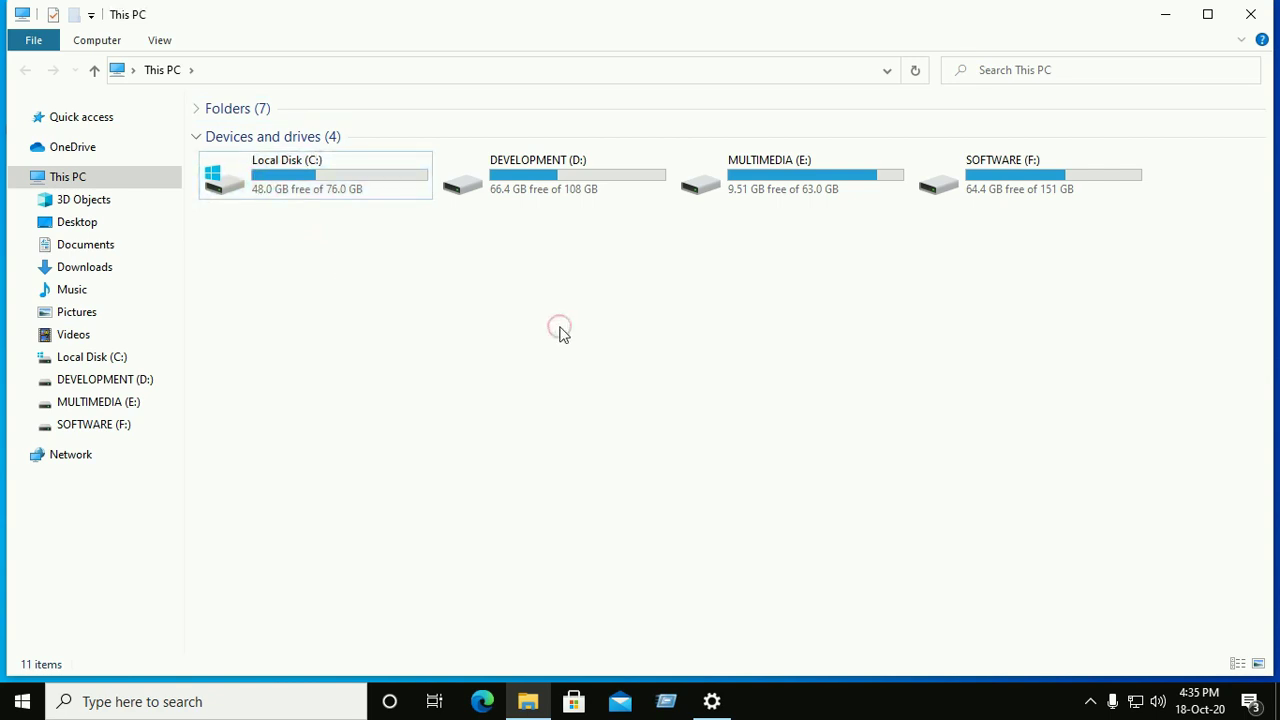